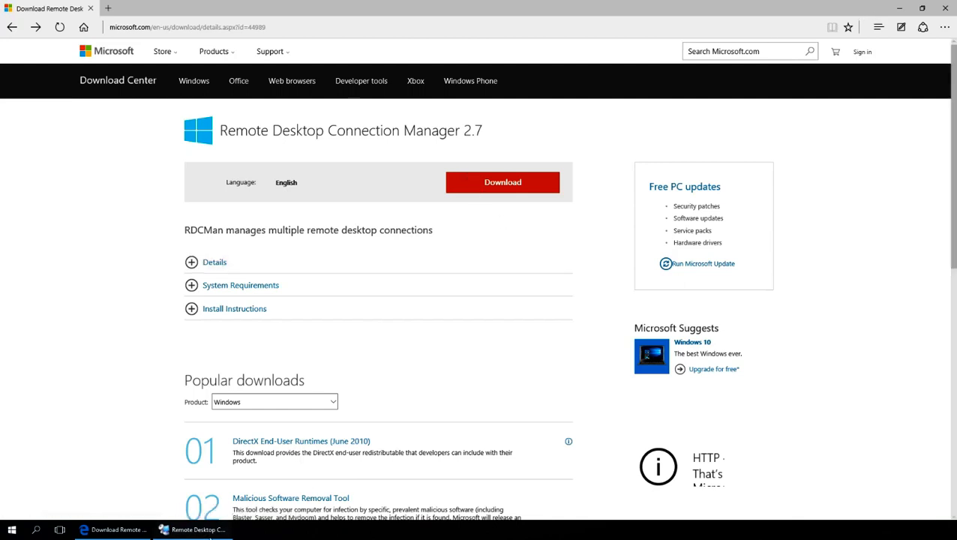
- Switch to Remote Desktop Connection Manager and create a new RDCMan group file named remotedesktops on the Desktop
click(193, 530)
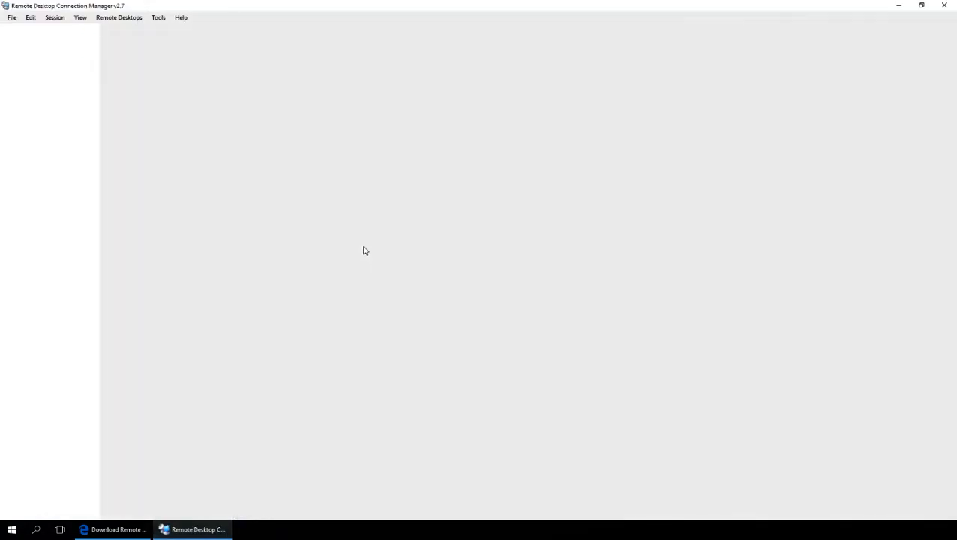
click(15, 20)
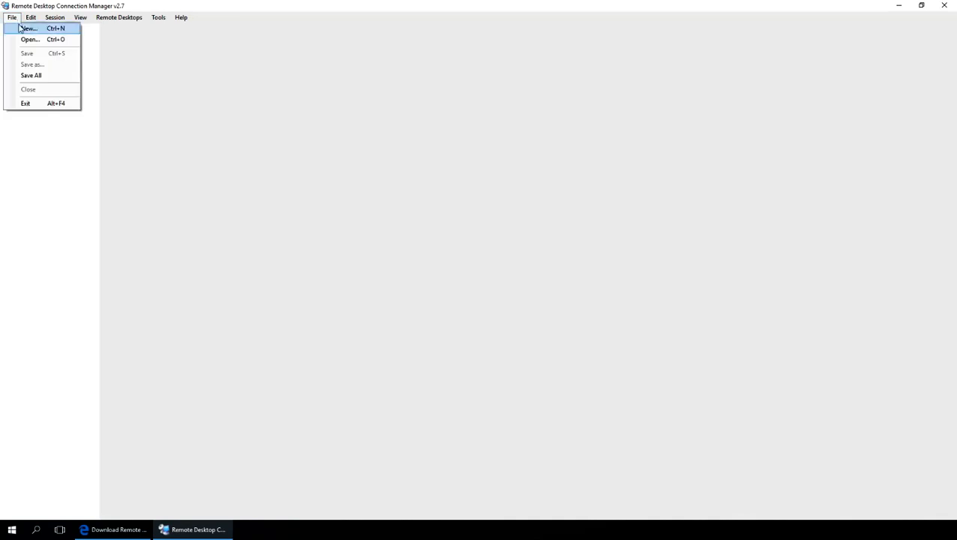
click(28, 28)
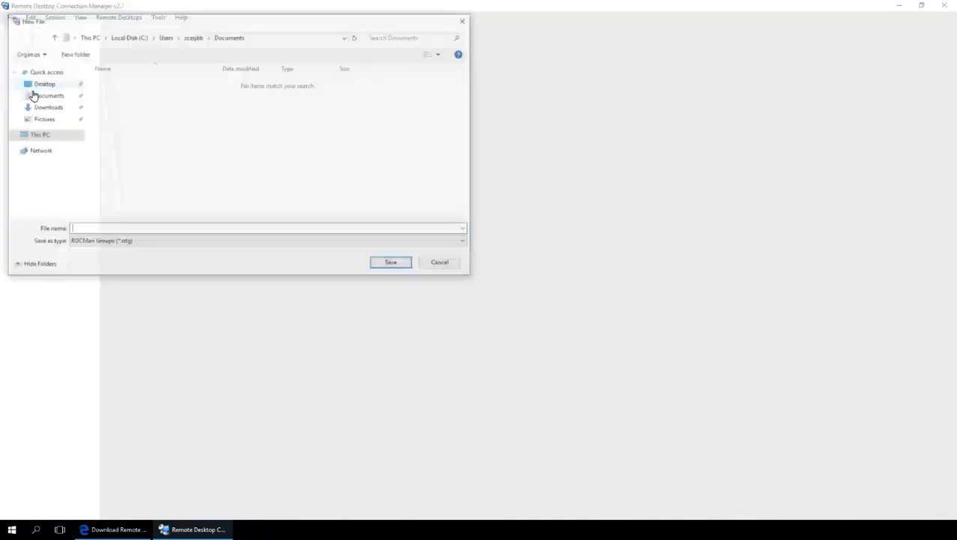
click(45, 83)
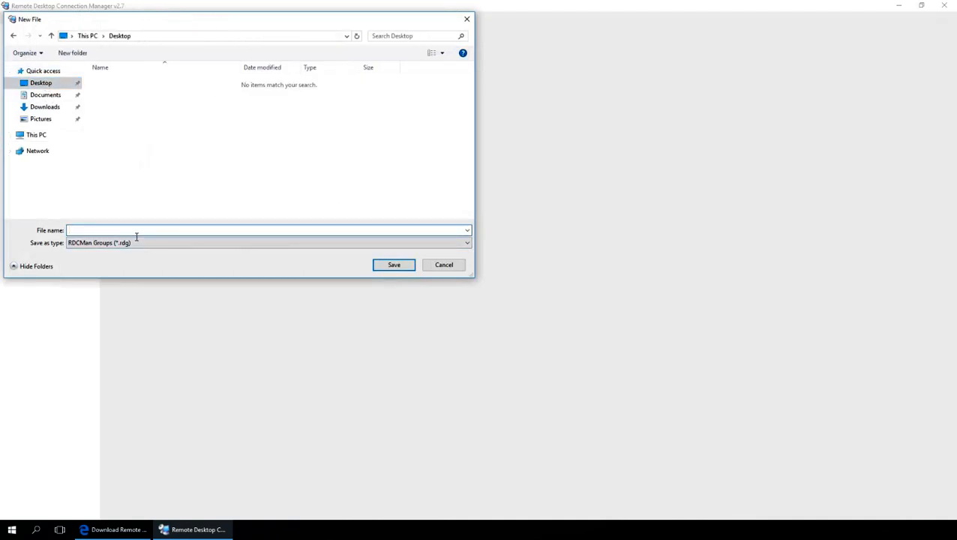
text(remotedesktops)
click(391, 266)
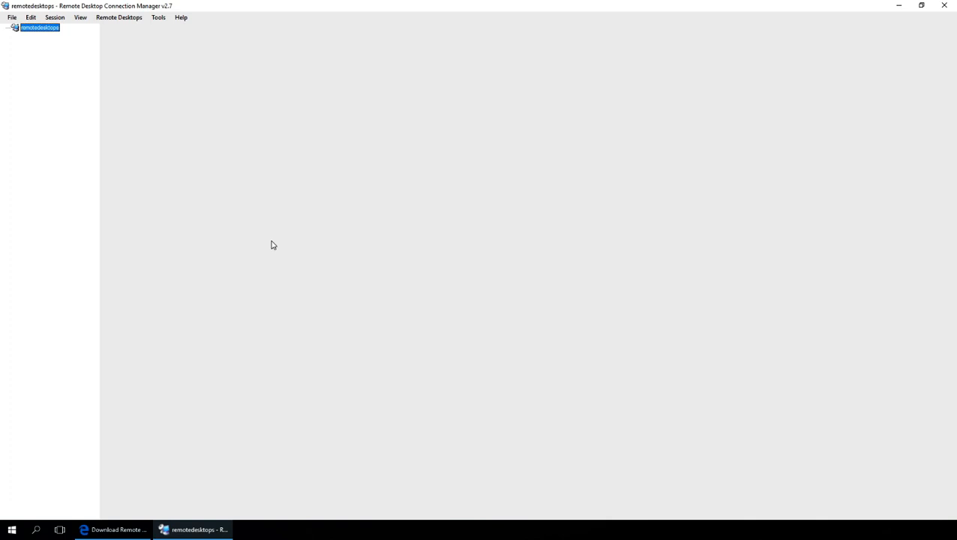
- Add a group named Production under the remotedesktops file
right_click(42, 31)
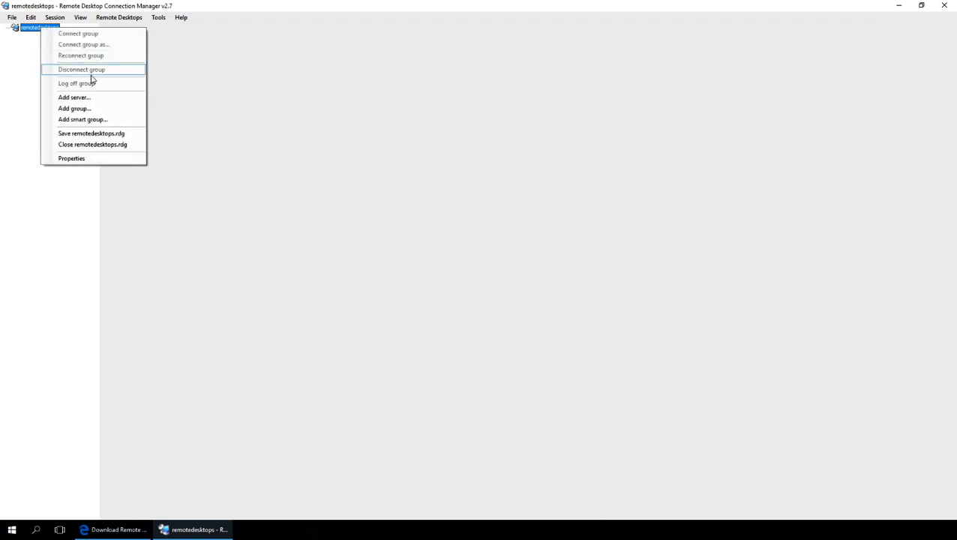
right_click(30, 28)
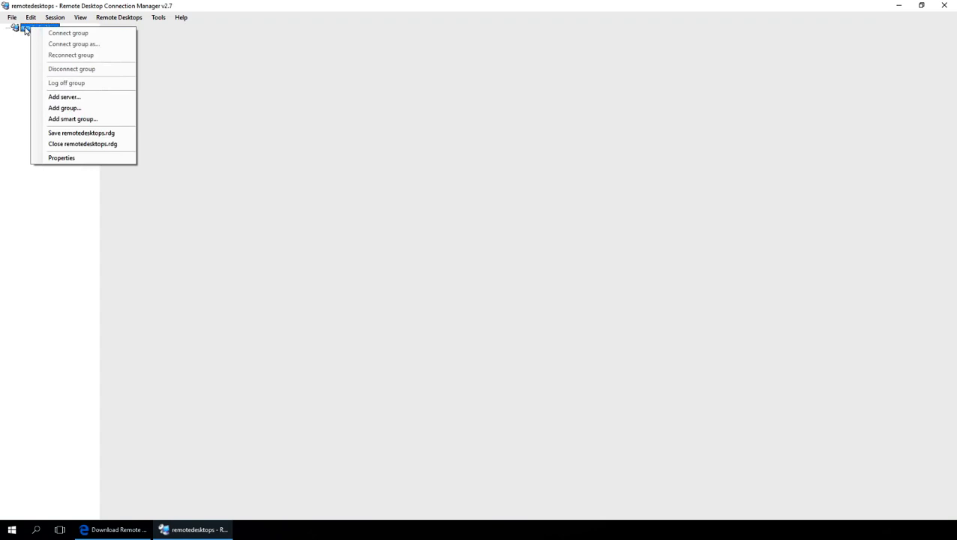
click(78, 109)
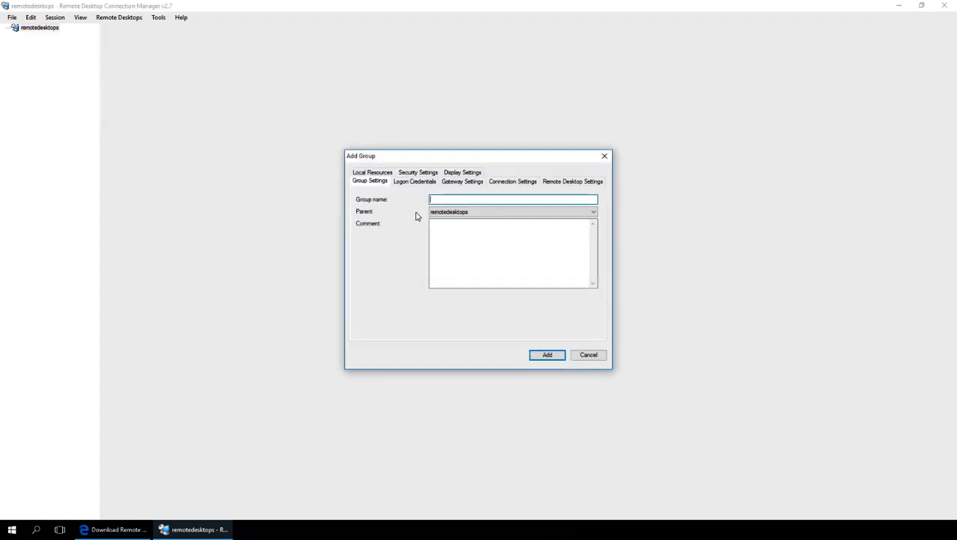
text(Production)
click(548, 356)
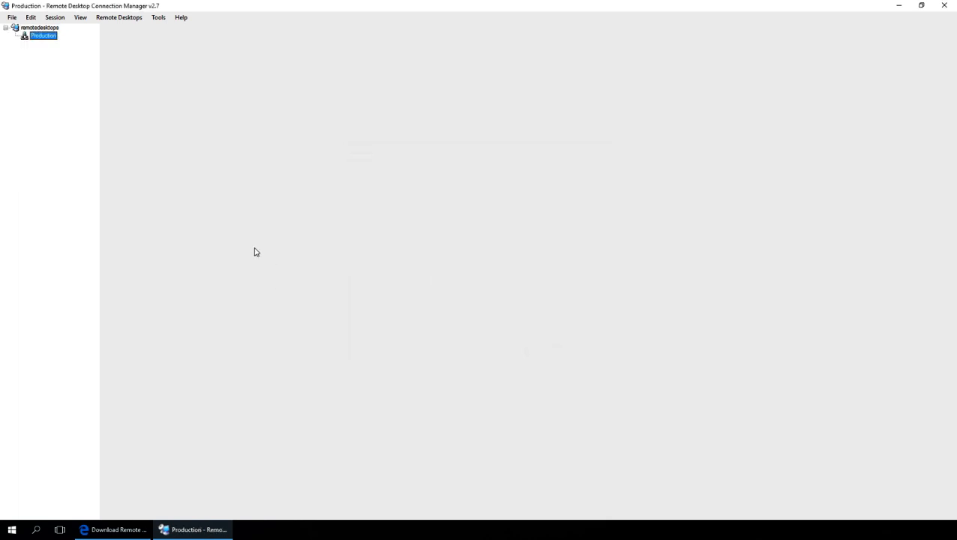
- Add the server server1.fulldnsname.local to the Production group
right_click(32, 41)
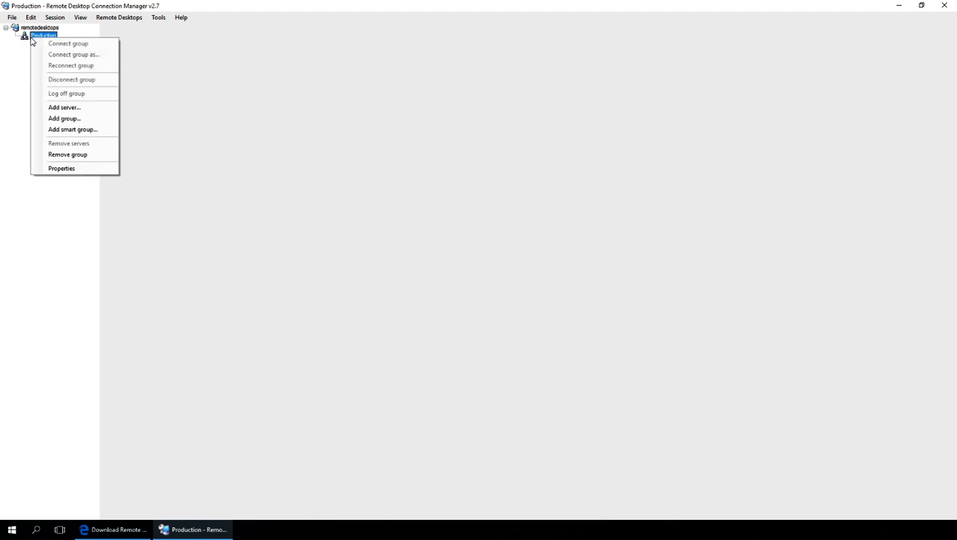
click(68, 107)
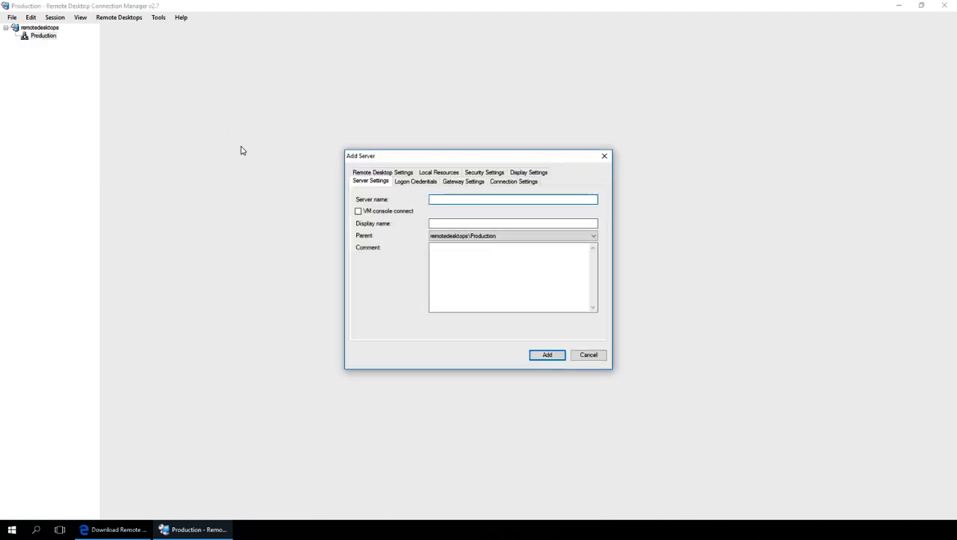
text(server1.fulldnsna)
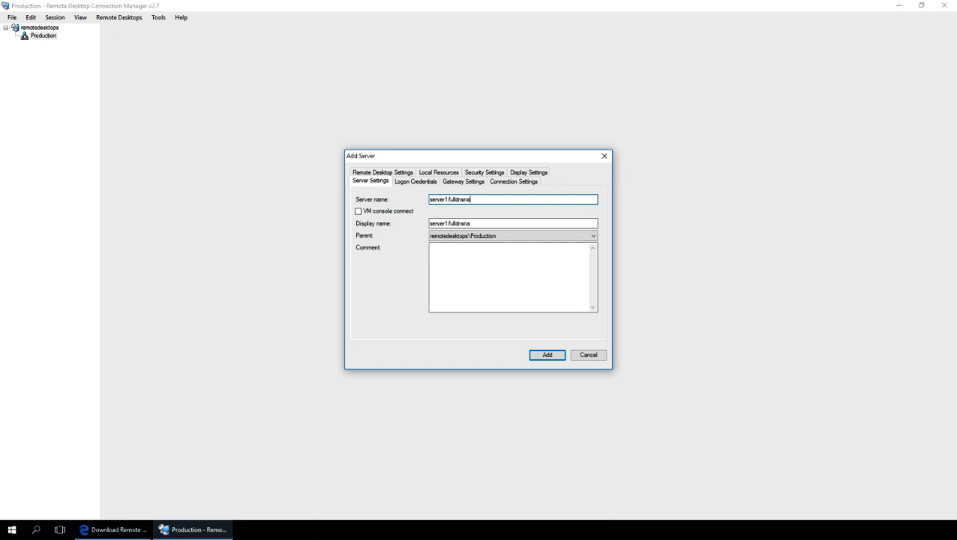
text(.me.local)
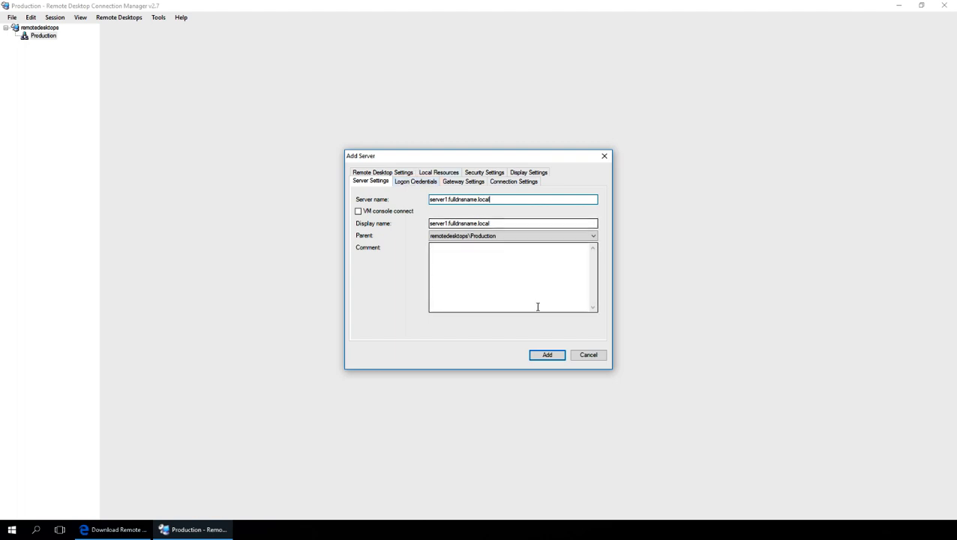
click(548, 356)
- Add a second server, server2.fulldnsname.local, to the Production group
right_click(47, 35)
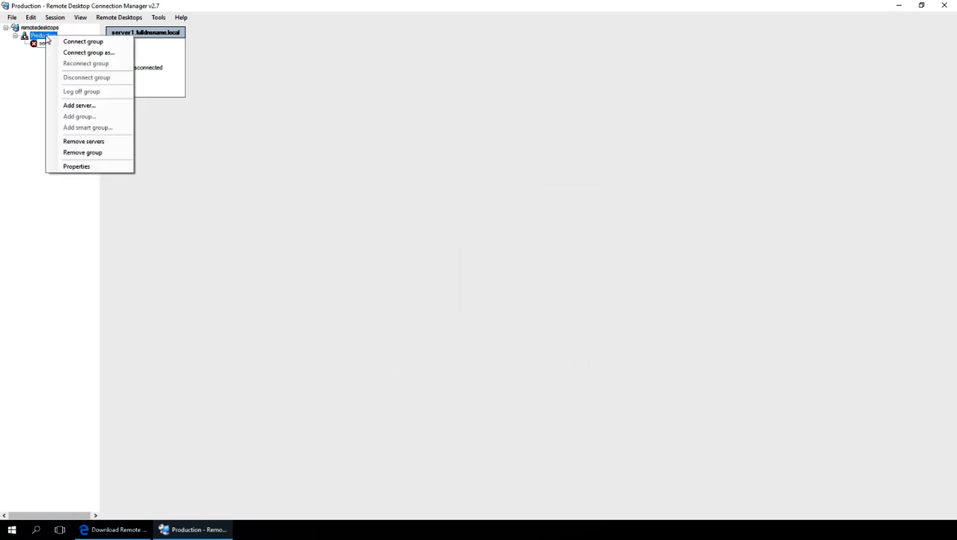
click(83, 104)
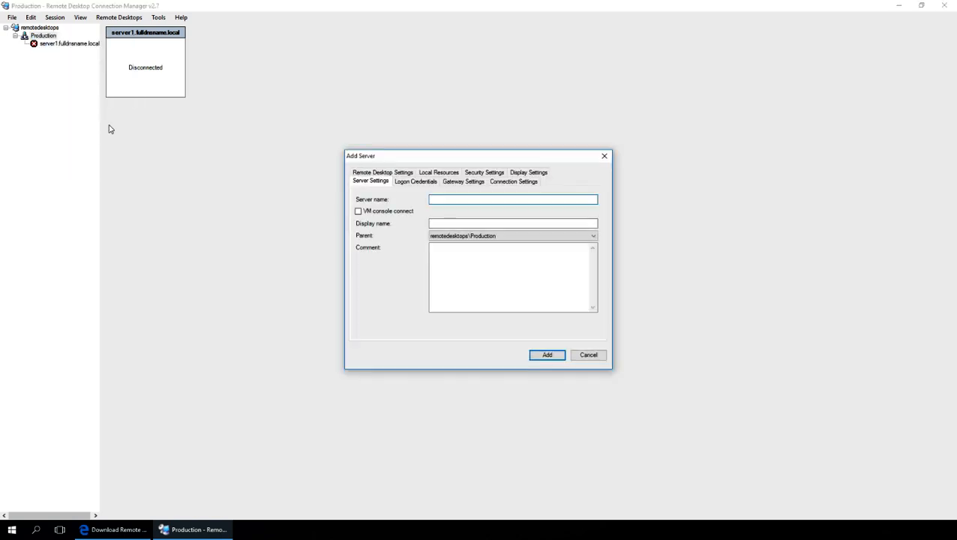
text(server2.fulldnsname.local)
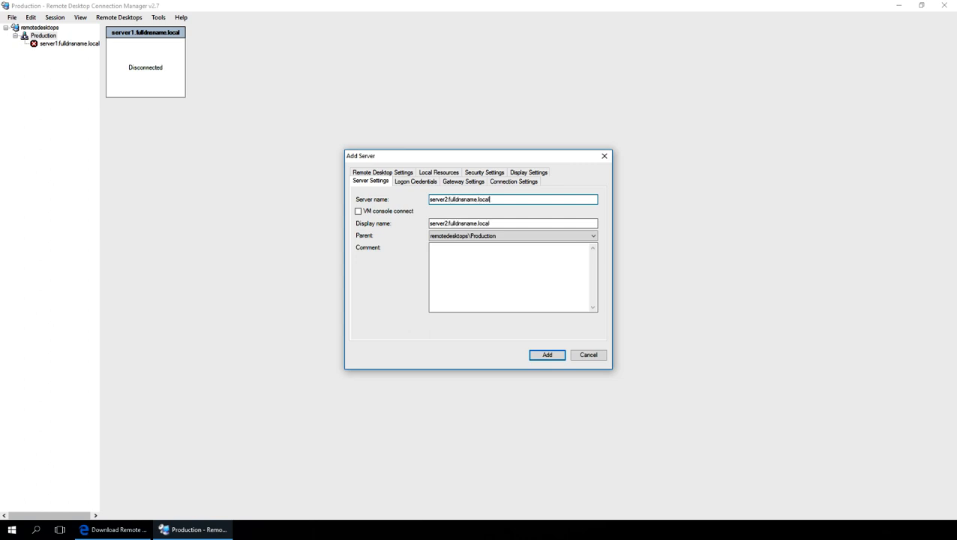
click(548, 358)
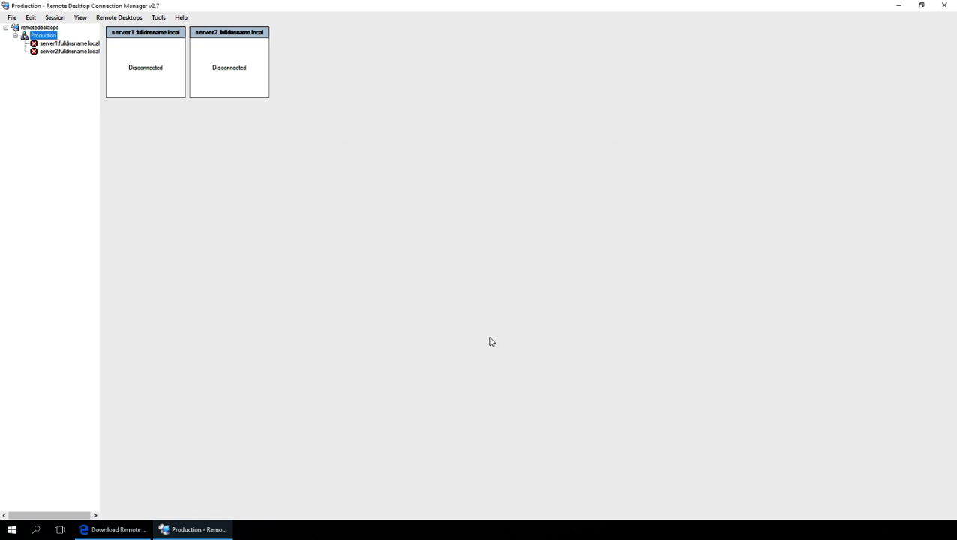
- Add another group named Disaster Recovery under the remotedesktops file
right_click(38, 30)
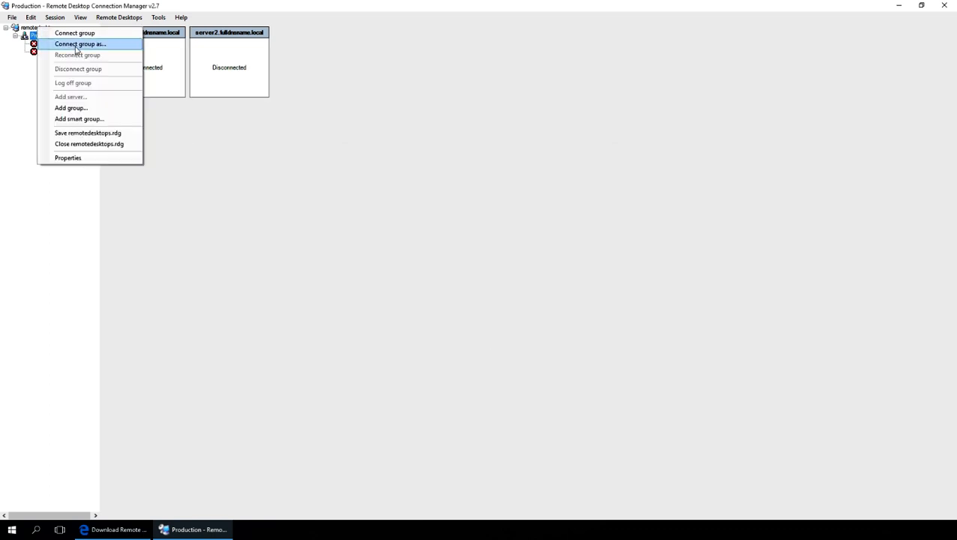
click(86, 107)
text(Dis)
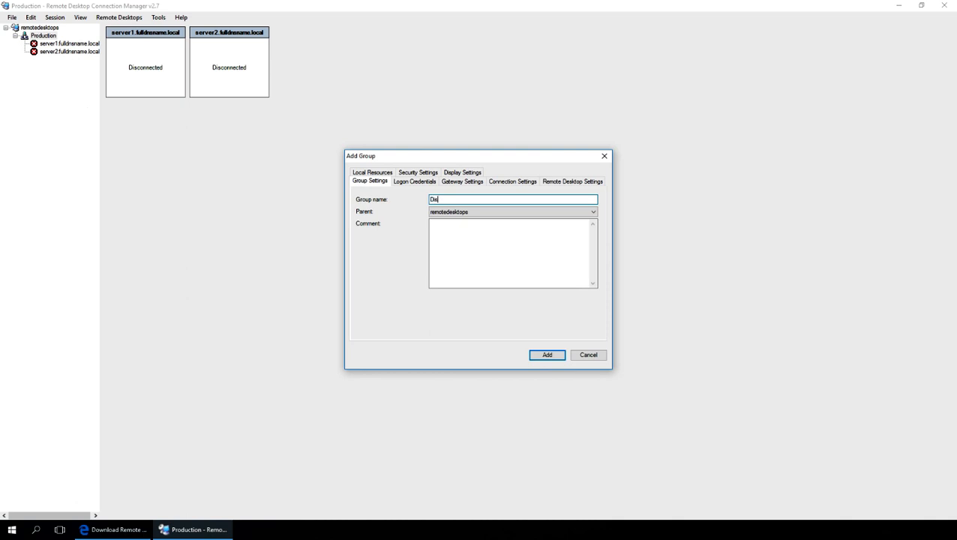
text(aster Recovery)
click(546, 354)
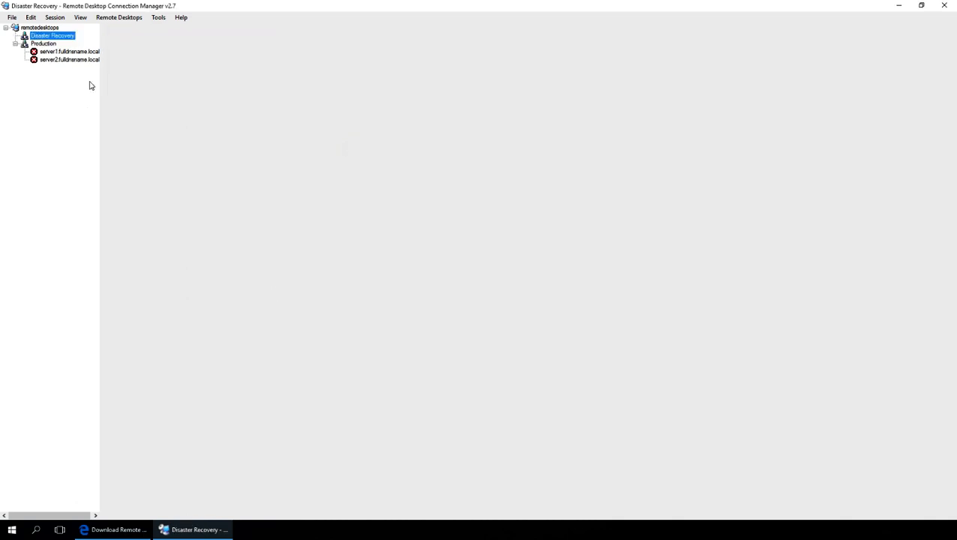
- Add the server server1-dr.fullname.local to the Disaster Recovery group
right_click(41, 36)
click(76, 105)
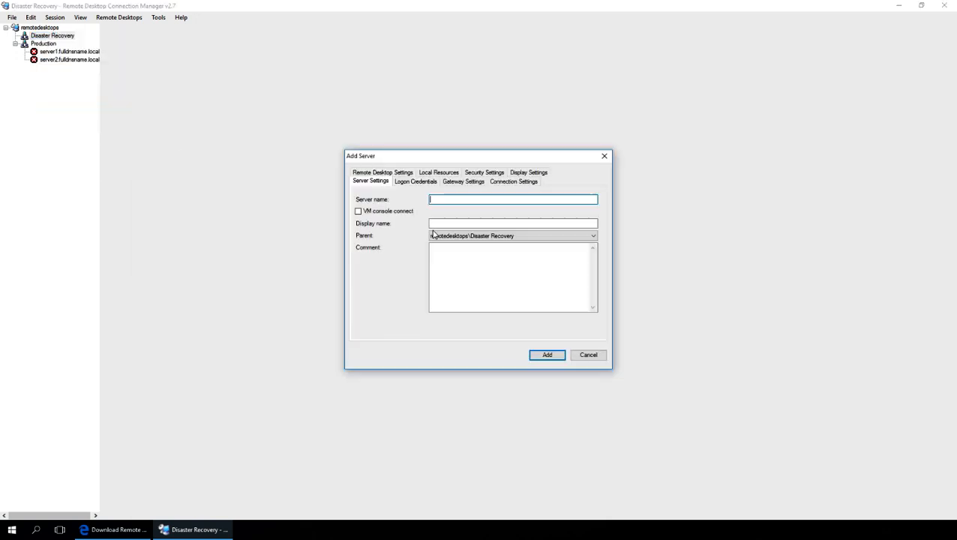
text(server1-dr.)
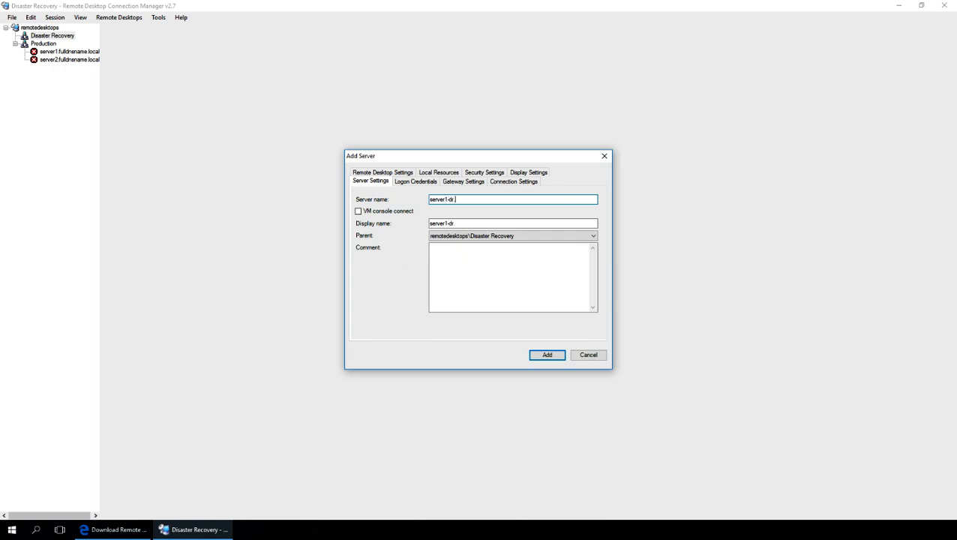
text(fullname.local)
key(Return)
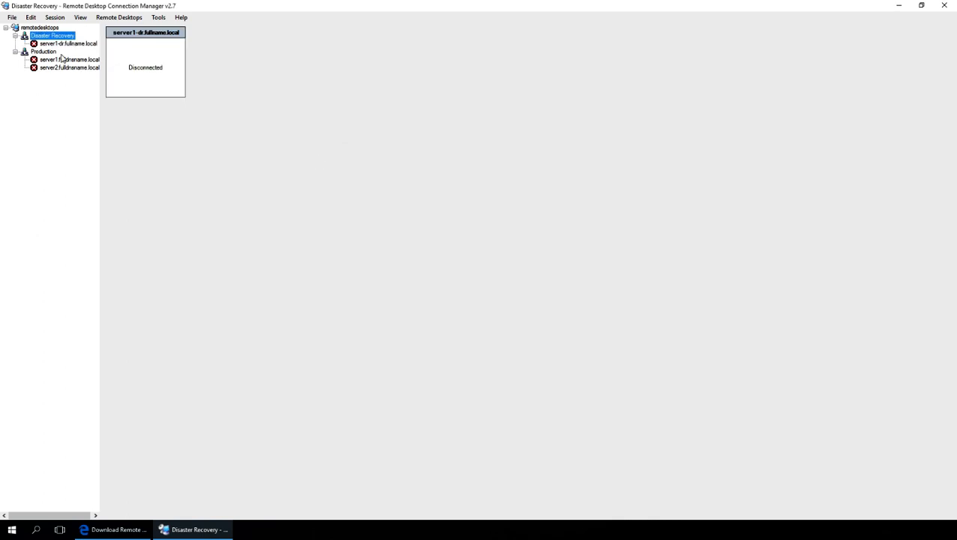
- Add a second server, server2-dr.fullname.local, to the Disaster Recovery group
right_click(54, 38)
click(81, 107)
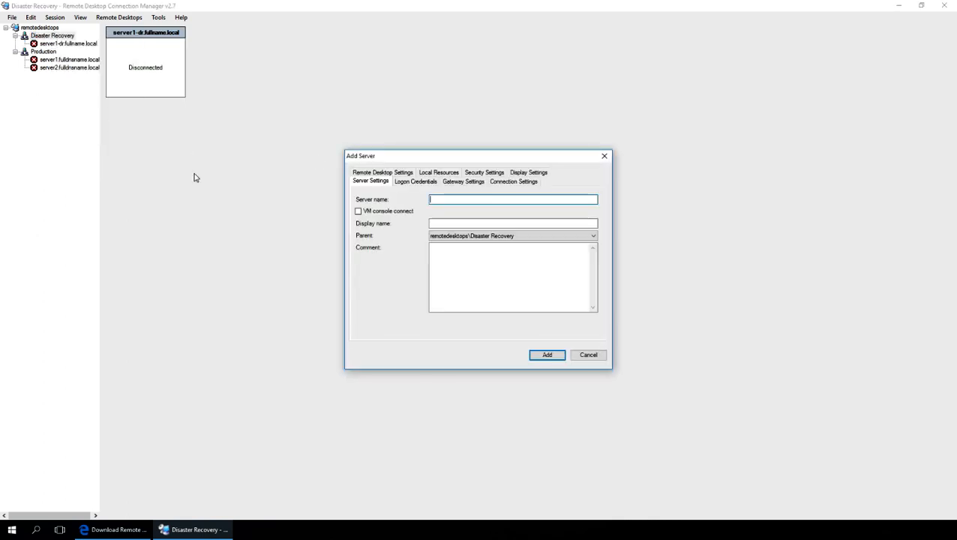
text(server2-dr)
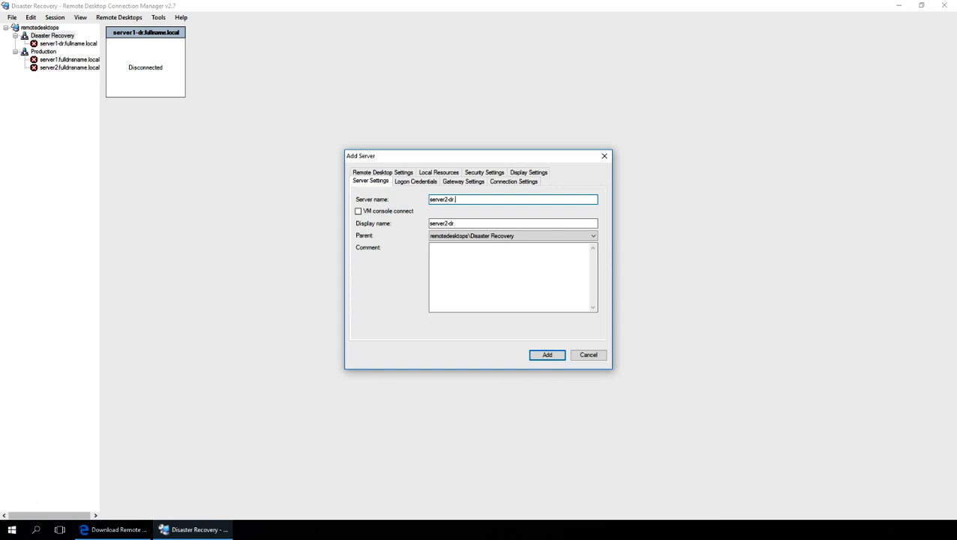
text(.fullname.local)
key(Return)
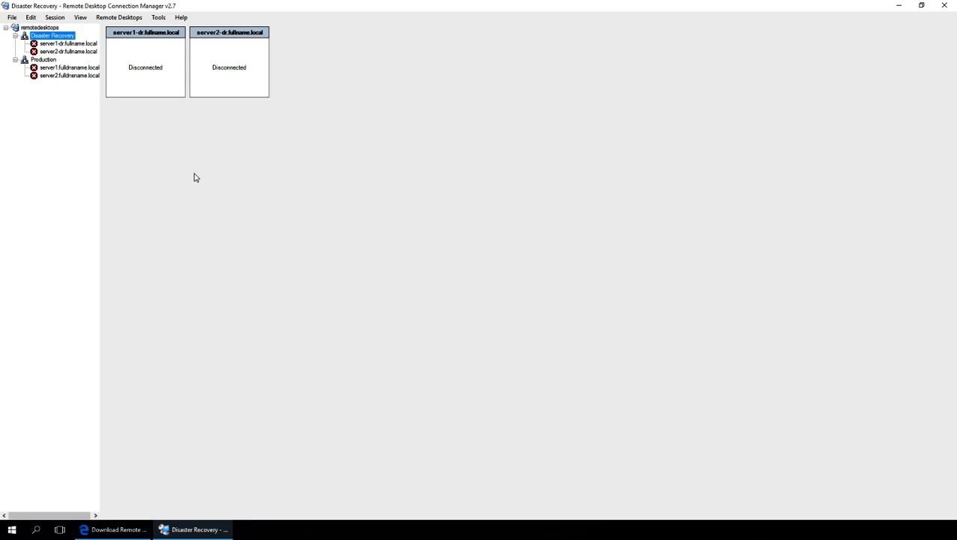
- Examine the Disaster Recovery group's connection commands and the session view of its server1-dr.fullname.local server
click(58, 44)
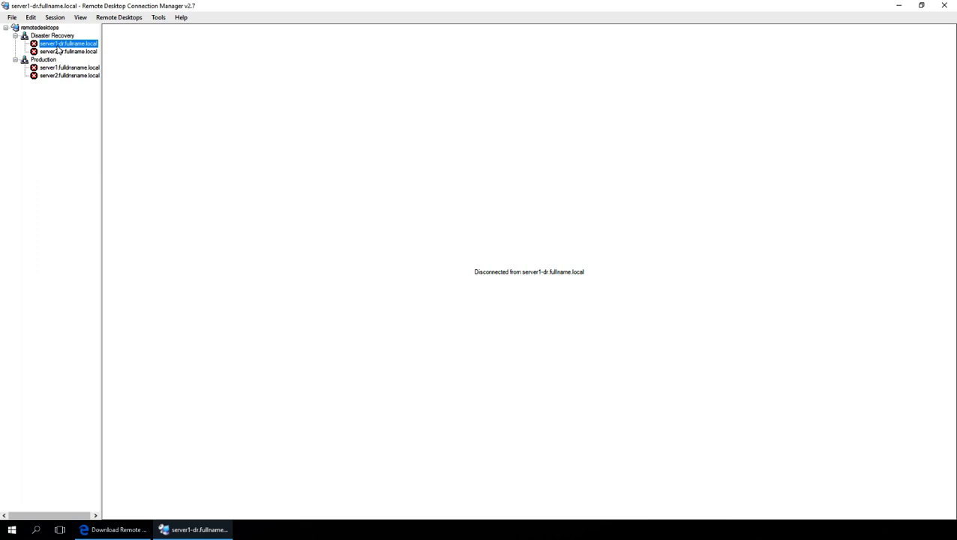
click(42, 37)
right_click(41, 38)
click(37, 35)
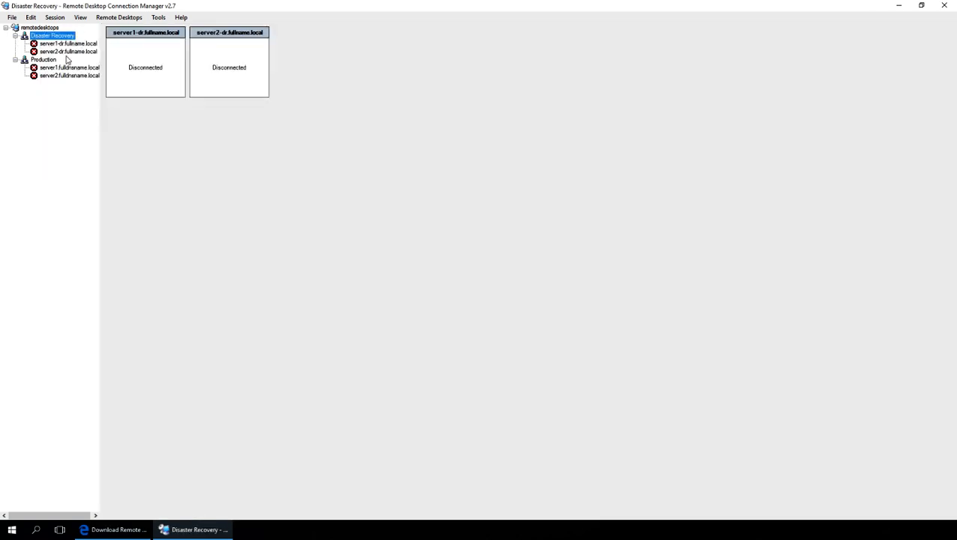
right_click(66, 36)
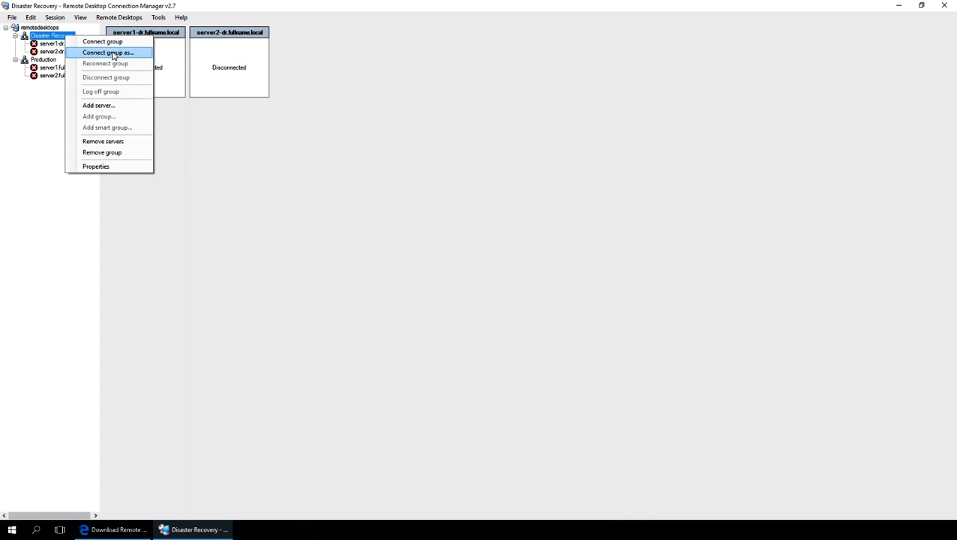
click(54, 52)
click(60, 44)
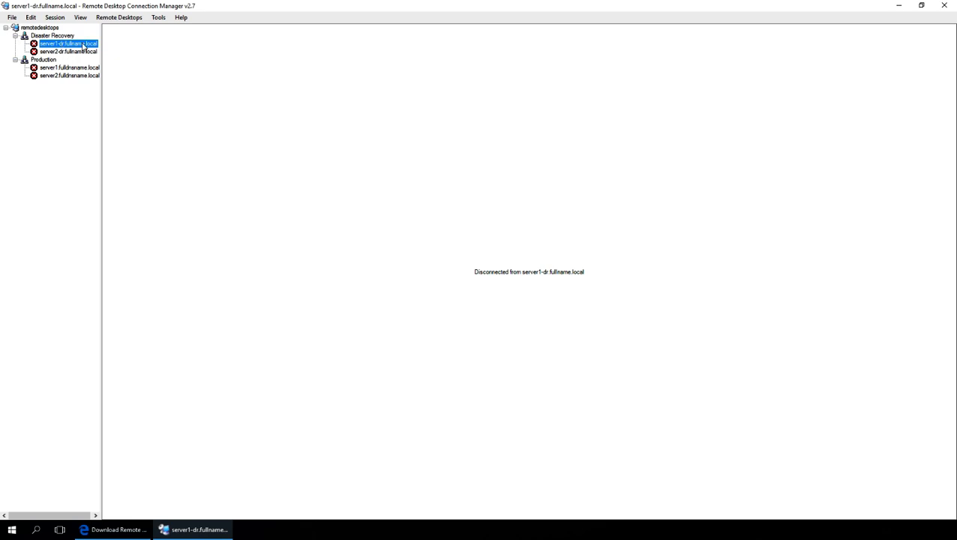
- Save all open connection group files, including remotedesktops.rdg
click(14, 19)
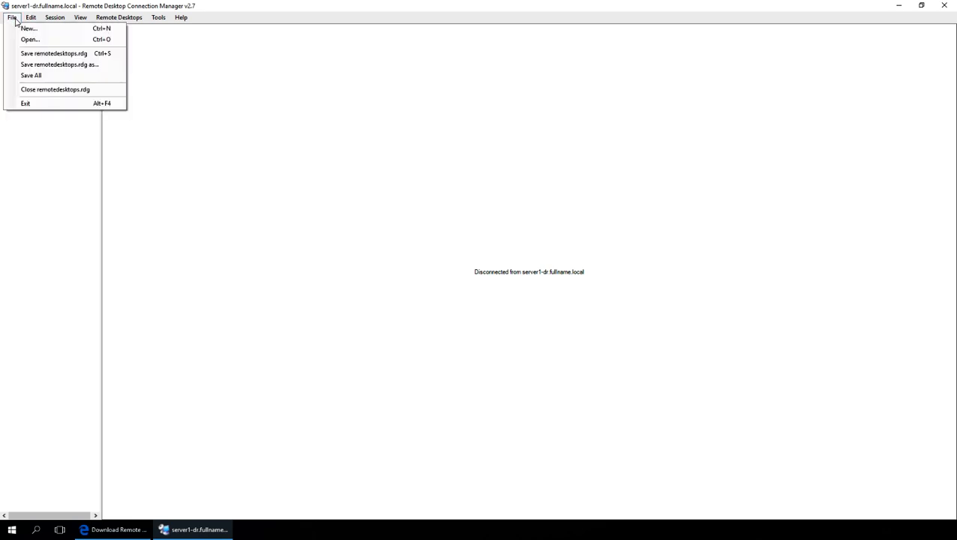
click(31, 75)
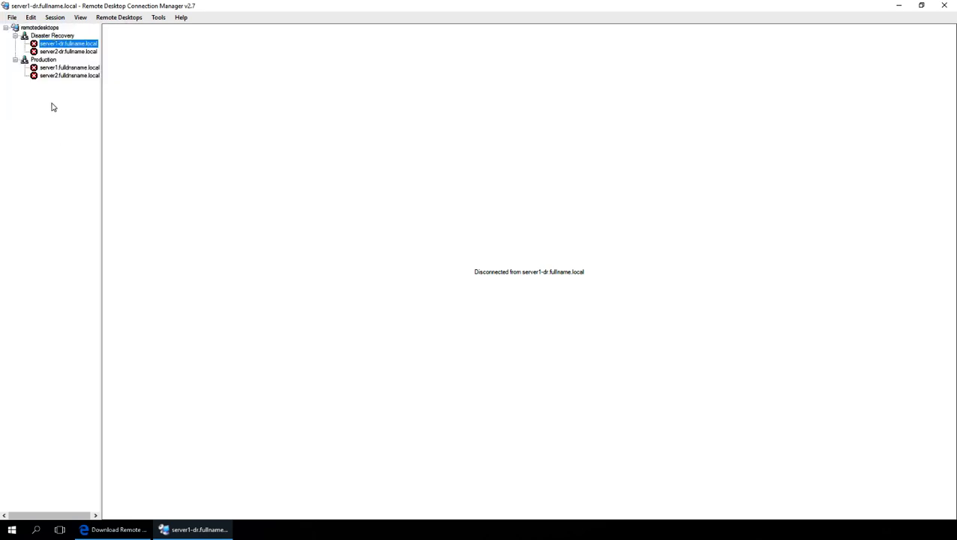